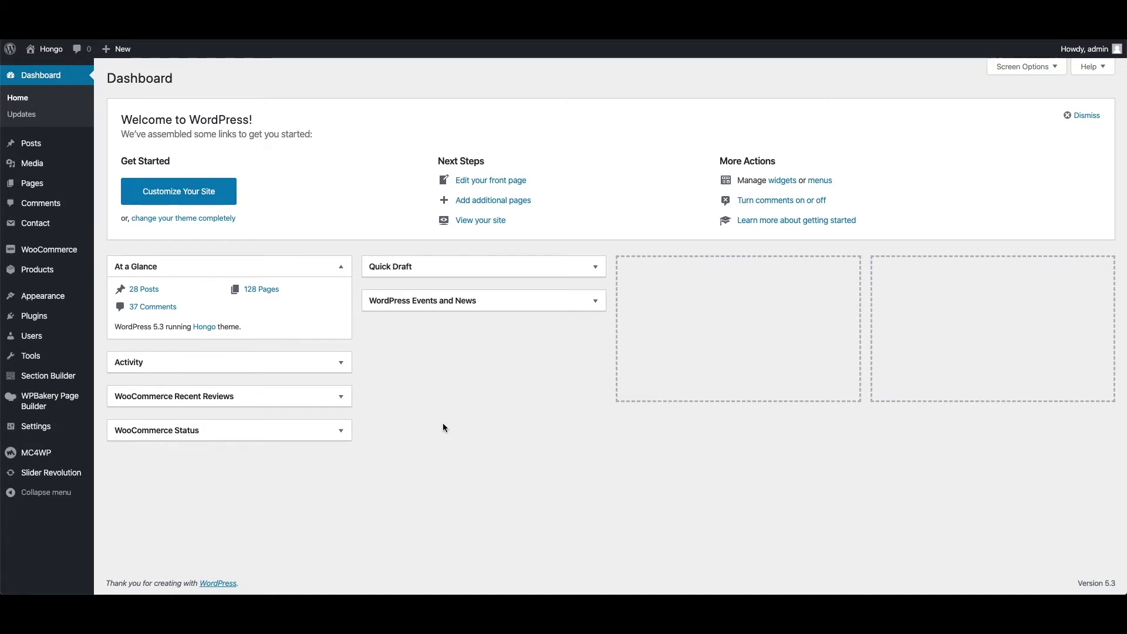
Step: Create a new page and switch its editor to WPBakery Page Builder
{"action": "key", "text": "Tab"}
{"action": "mouse_move", "coordinate": [44, 184]}
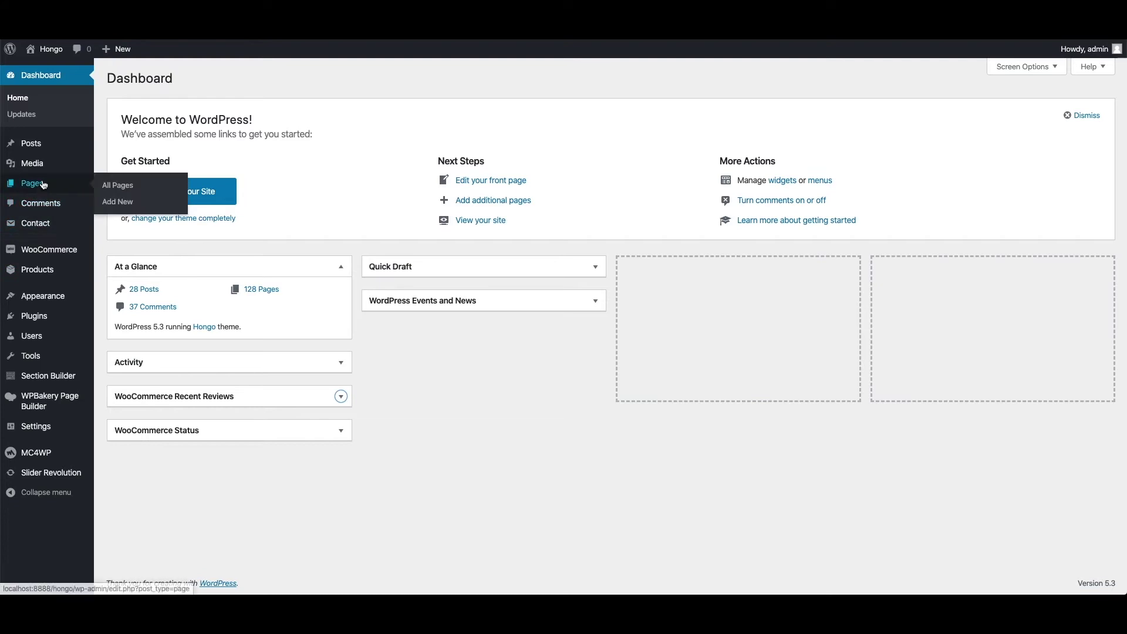
{"action": "left_click", "coordinate": [125, 203]}
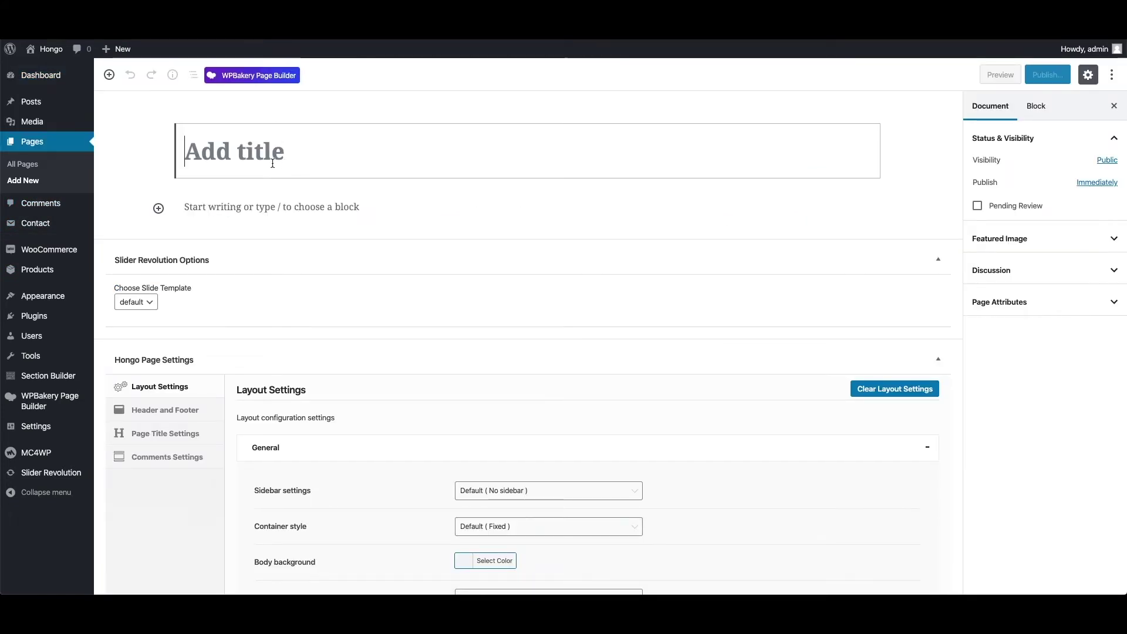
{"action": "left_click", "coordinate": [270, 76]}
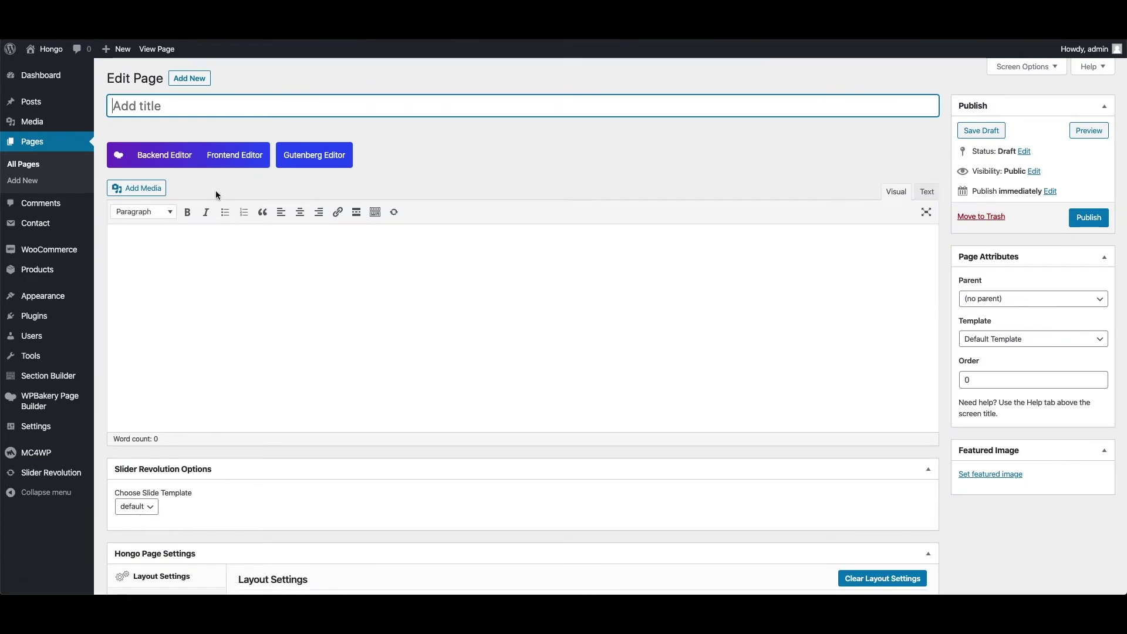
Step: In the Frontend Editor, search the elements for 'tex' and add a Text Block
{"action": "left_click", "coordinate": [229, 163]}
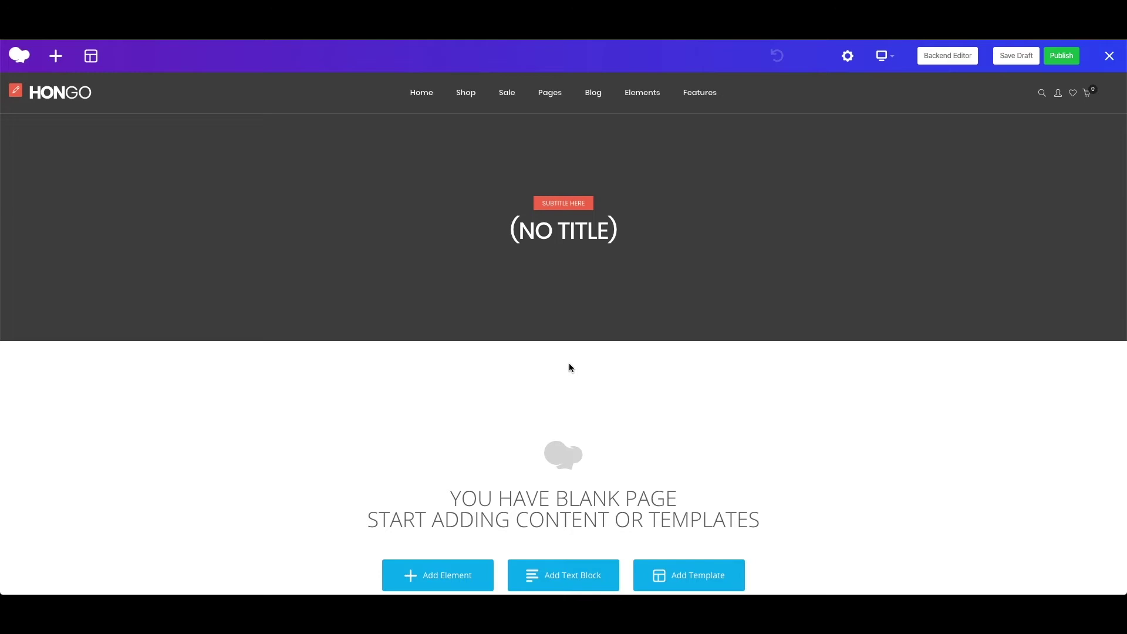
{"action": "scroll", "coordinate": [568, 365], "scroll_direction": "down", "scroll_amount": 2}
{"action": "left_click", "coordinate": [455, 469]}
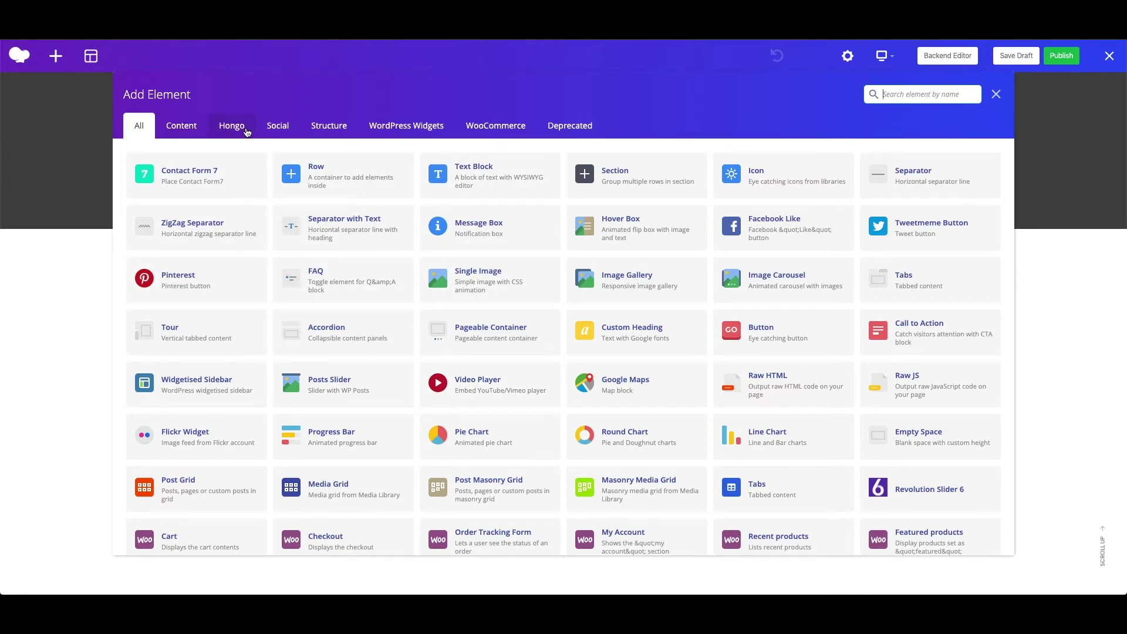
{"action": "left_click", "coordinate": [911, 97]}
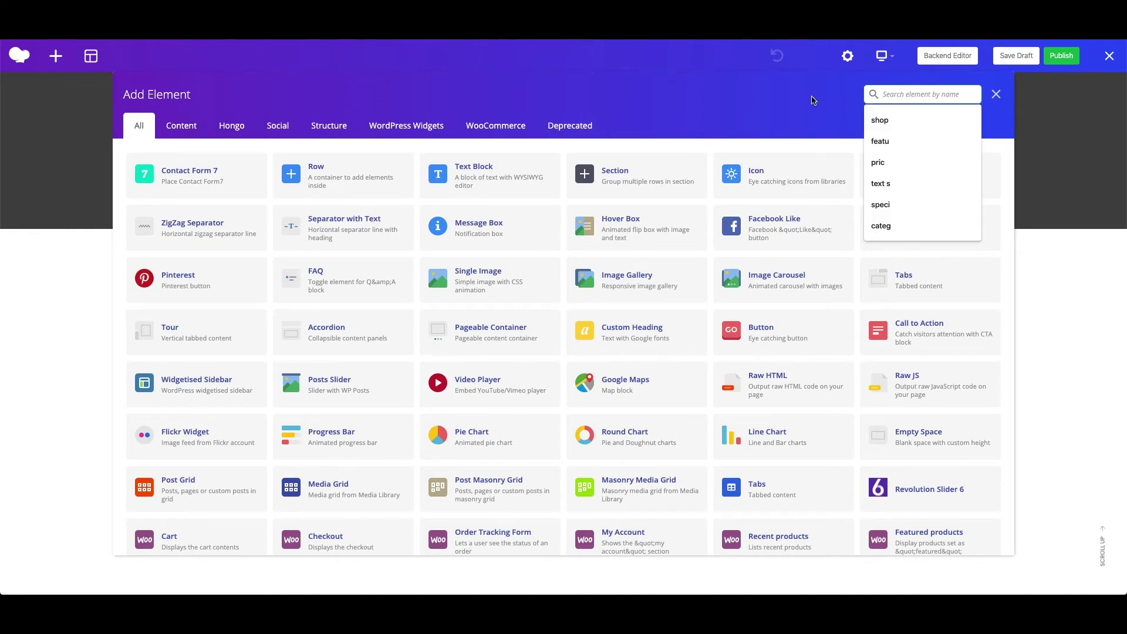
{"action": "left_click", "coordinate": [233, 128]}
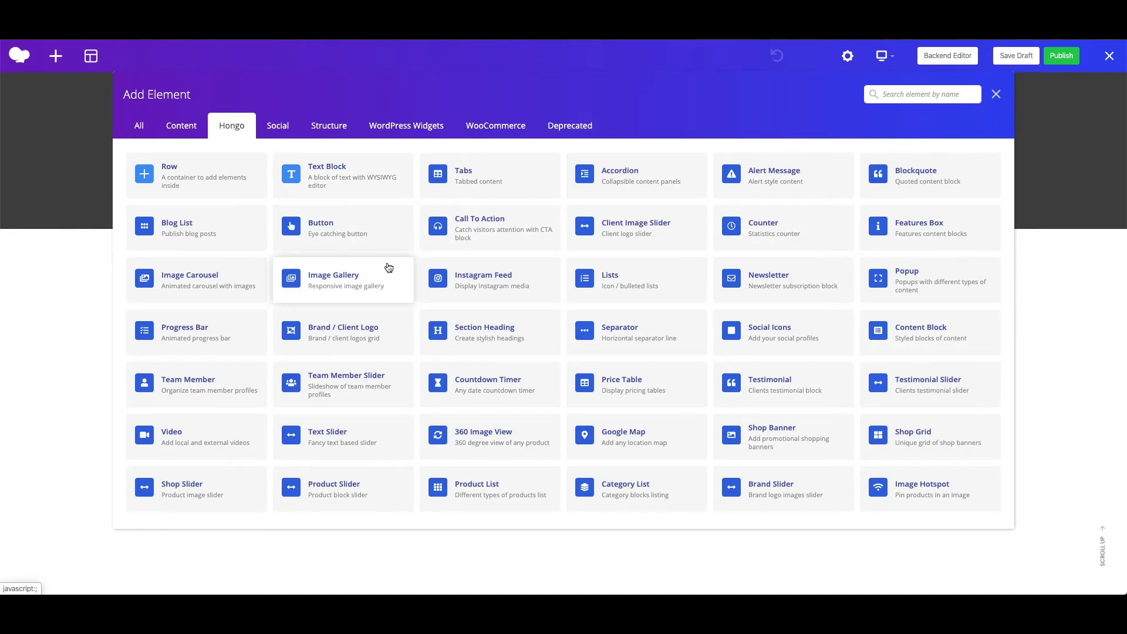
{"action": "type", "text": "tes"}
{"action": "key", "text": "BackSpace"}
{"action": "type", "text": "x"}
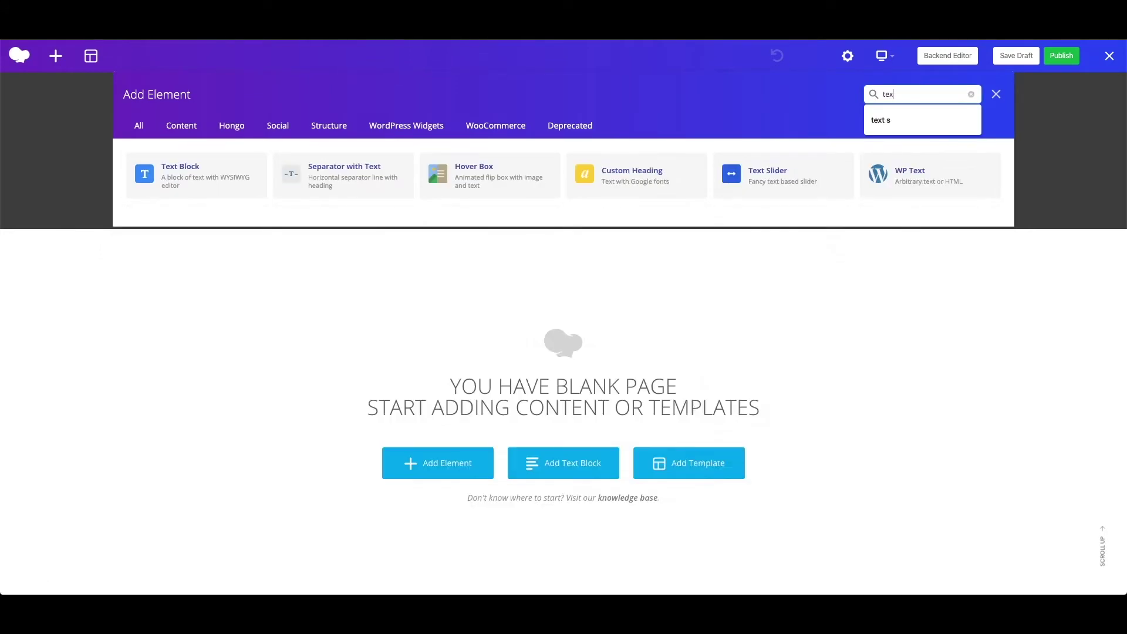
{"action": "left_click", "coordinate": [200, 176]}
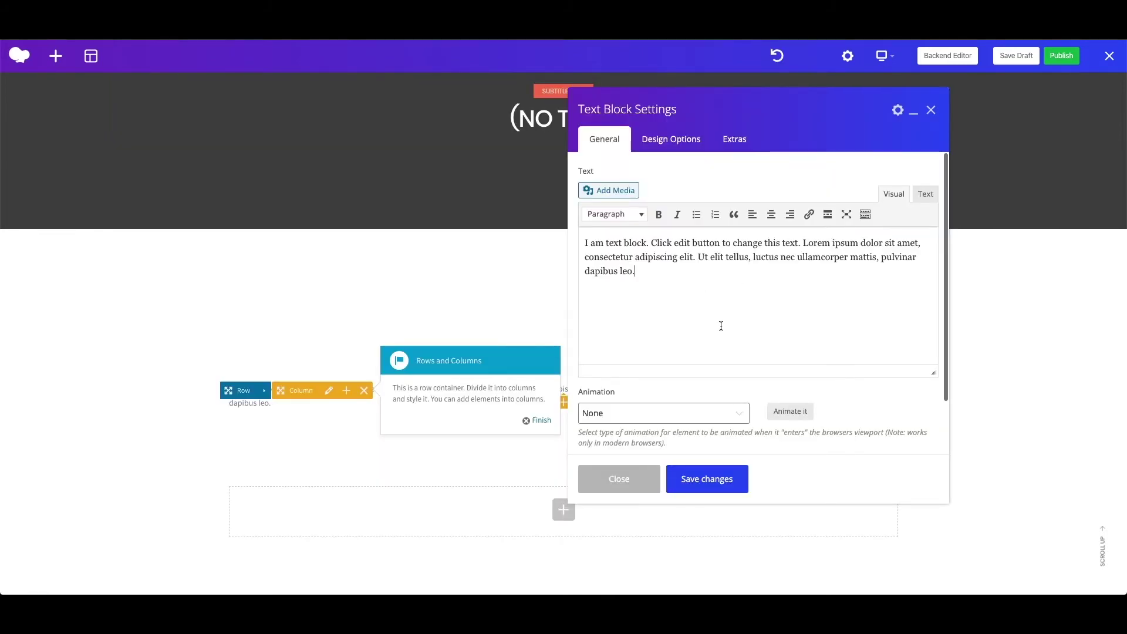
Step: Save the Text Block settings and change its row layout to 1/2 + 1/2
{"action": "scroll", "coordinate": [636, 384], "scroll_direction": "down", "scroll_amount": 1}
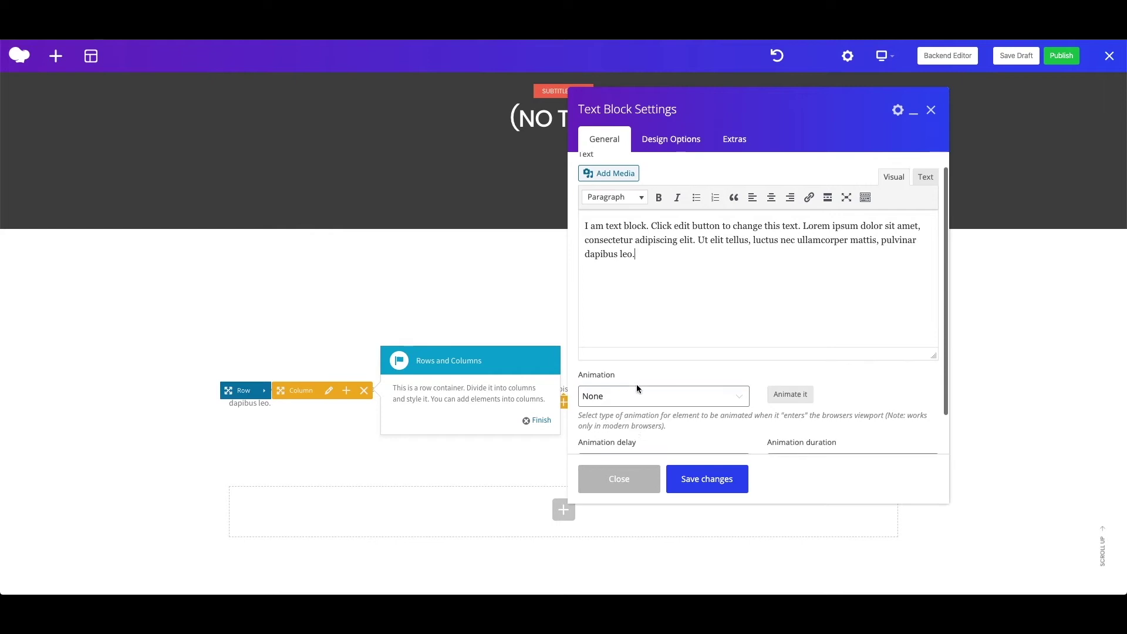
{"action": "left_click", "coordinate": [714, 487]}
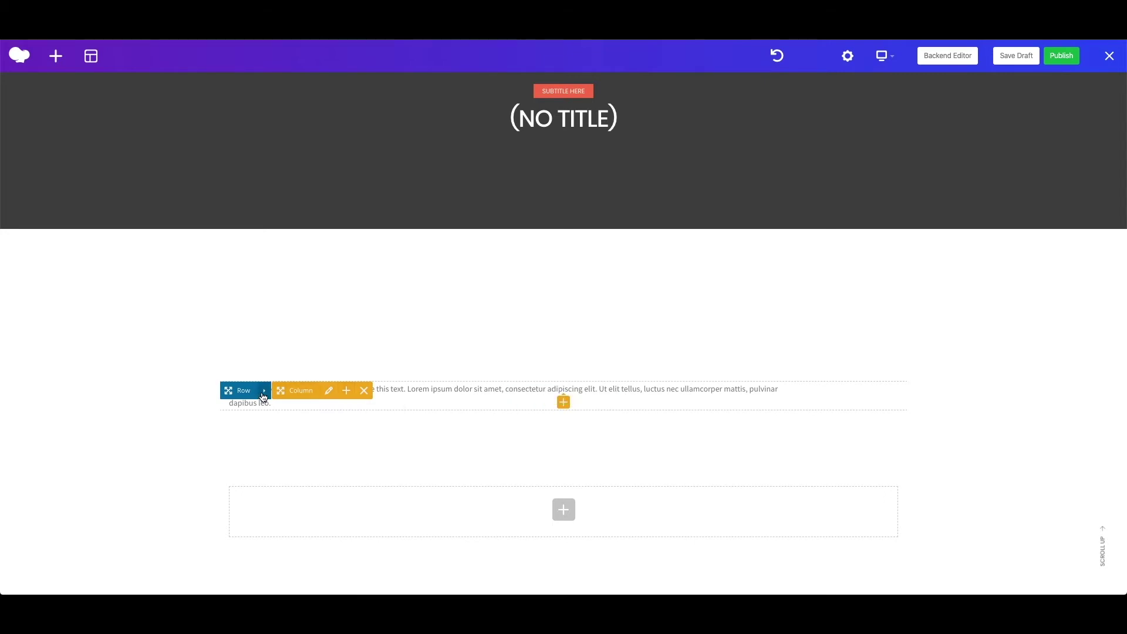
{"action": "mouse_move", "coordinate": [264, 398]}
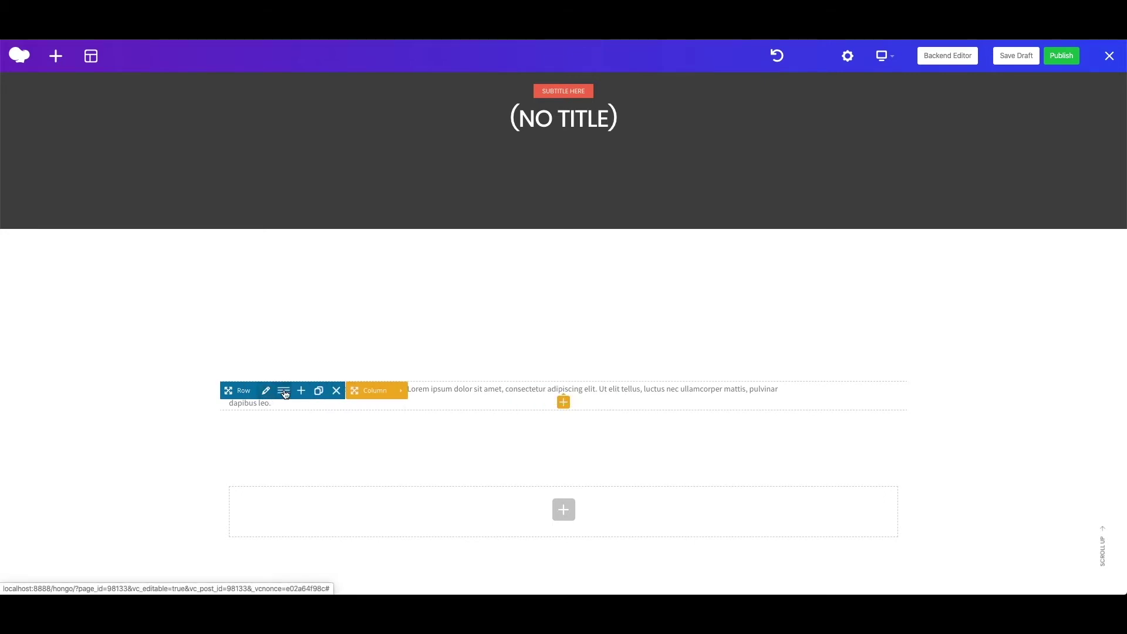
{"action": "left_click", "coordinate": [284, 391]}
{"action": "left_click", "coordinate": [611, 168]}
{"action": "left_click", "coordinate": [788, 218]}
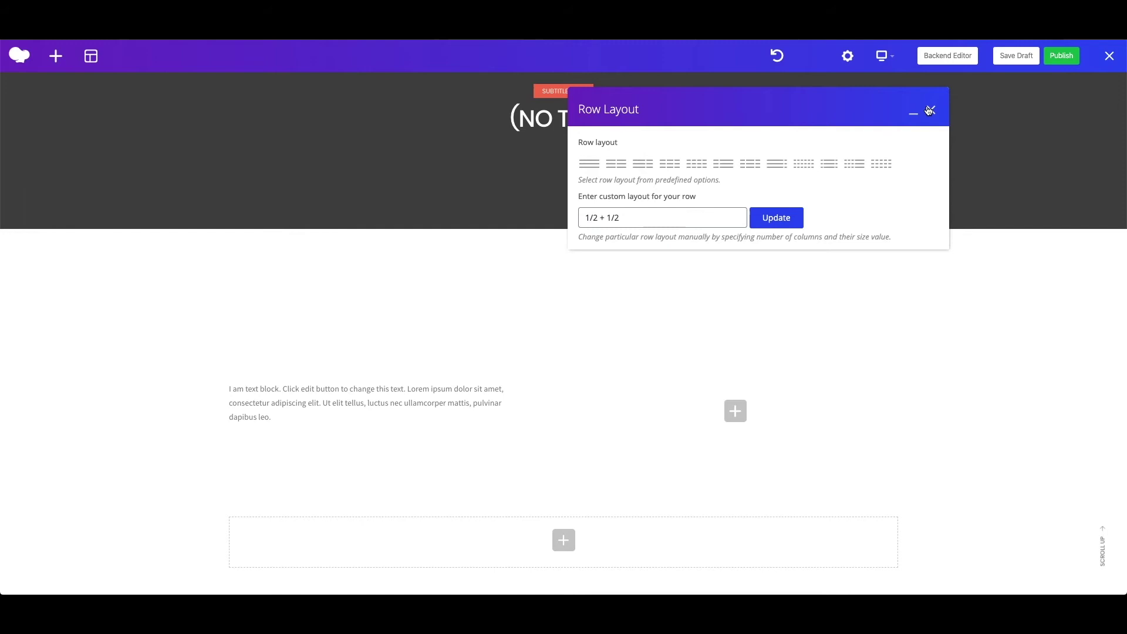
{"action": "left_click", "coordinate": [931, 112]}
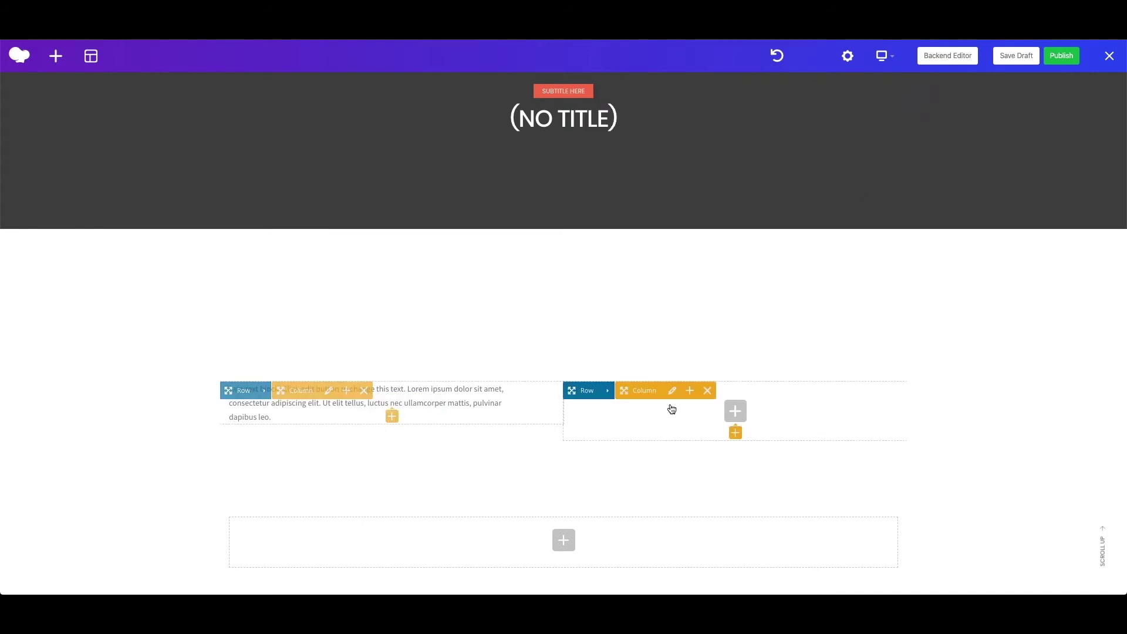
Step: Add a Single Image to the right column using the media library picture of a hand with a ring
{"action": "left_click", "coordinate": [734, 414]}
{"action": "type", "text": "sin"}
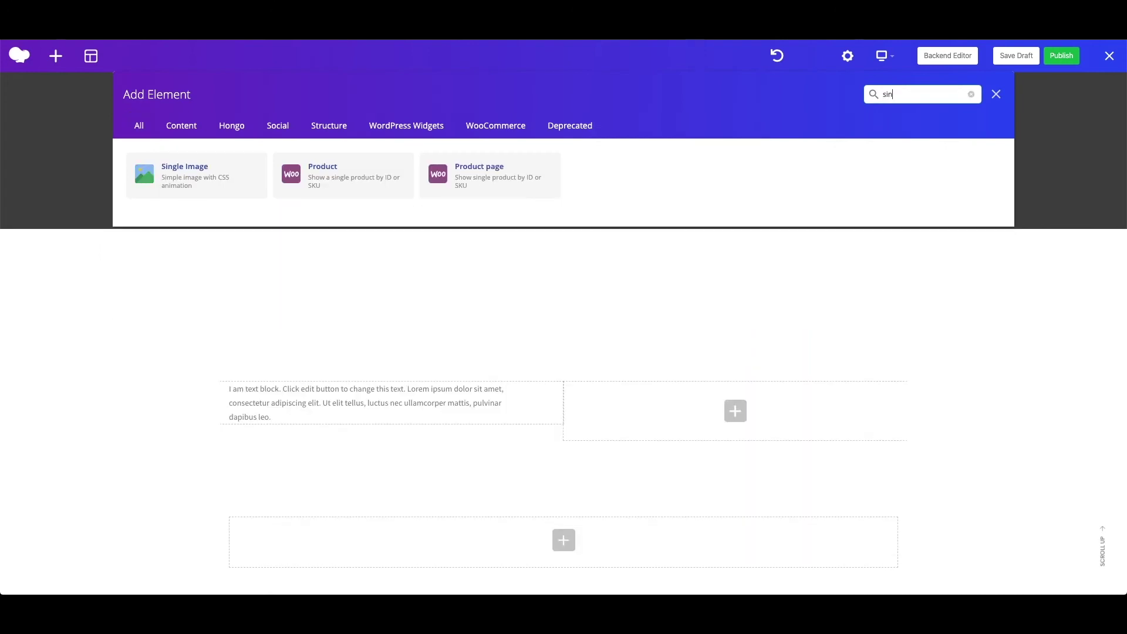
{"action": "type", "text": "g"}
{"action": "left_click", "coordinate": [188, 170]}
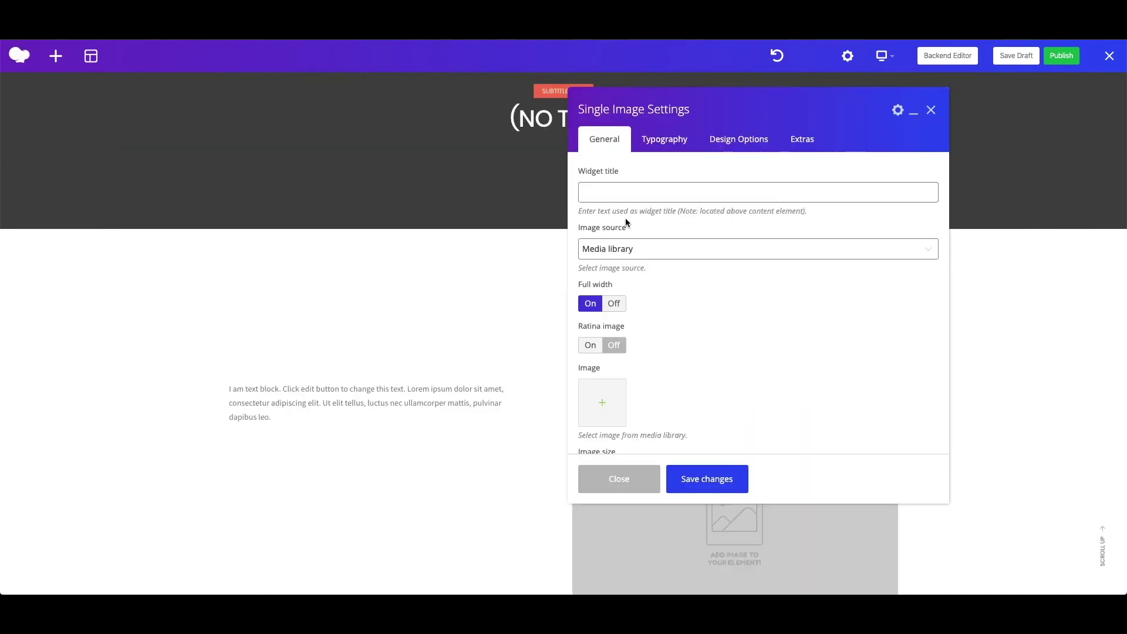
{"action": "left_click", "coordinate": [617, 406]}
{"action": "left_click", "coordinate": [107, 96]}
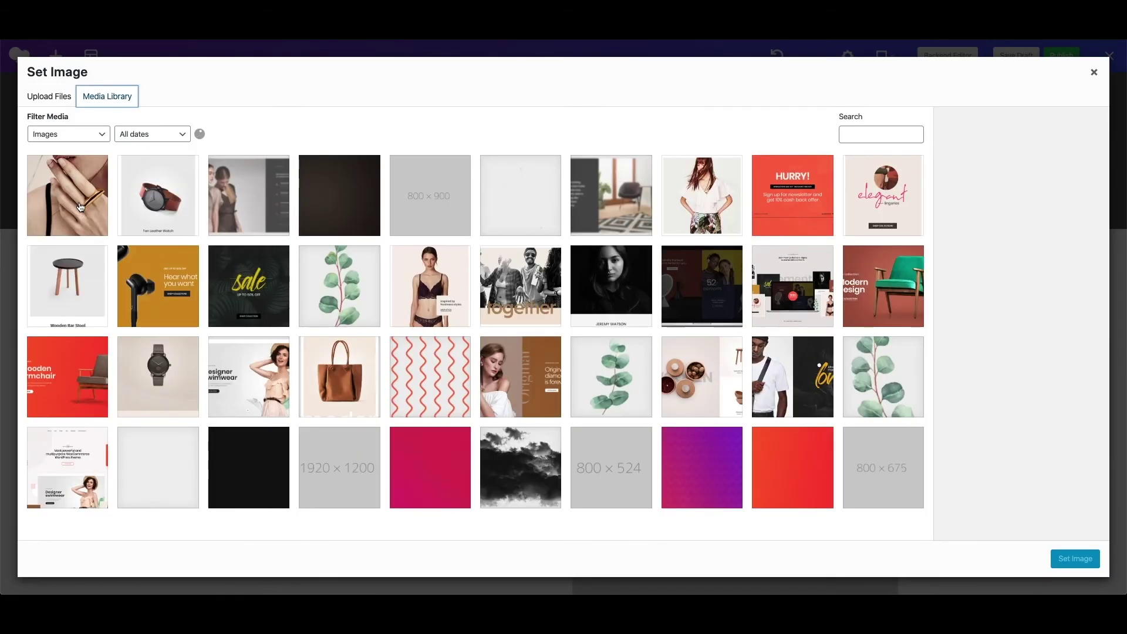
{"action": "left_click", "coordinate": [81, 207]}
{"action": "left_click", "coordinate": [1075, 558]}
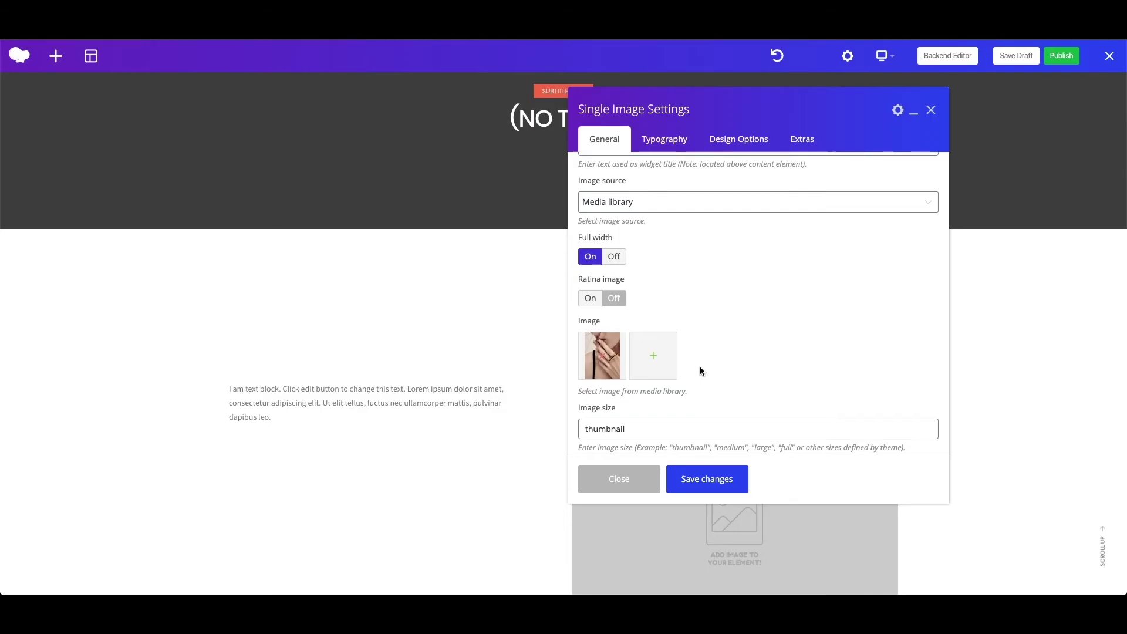
Step: Set the image size to 'full' and the animation to bounce, then save and close
{"action": "scroll", "coordinate": [700, 371], "scroll_direction": "down", "scroll_amount": 1}
{"action": "double_click", "coordinate": [606, 405]}
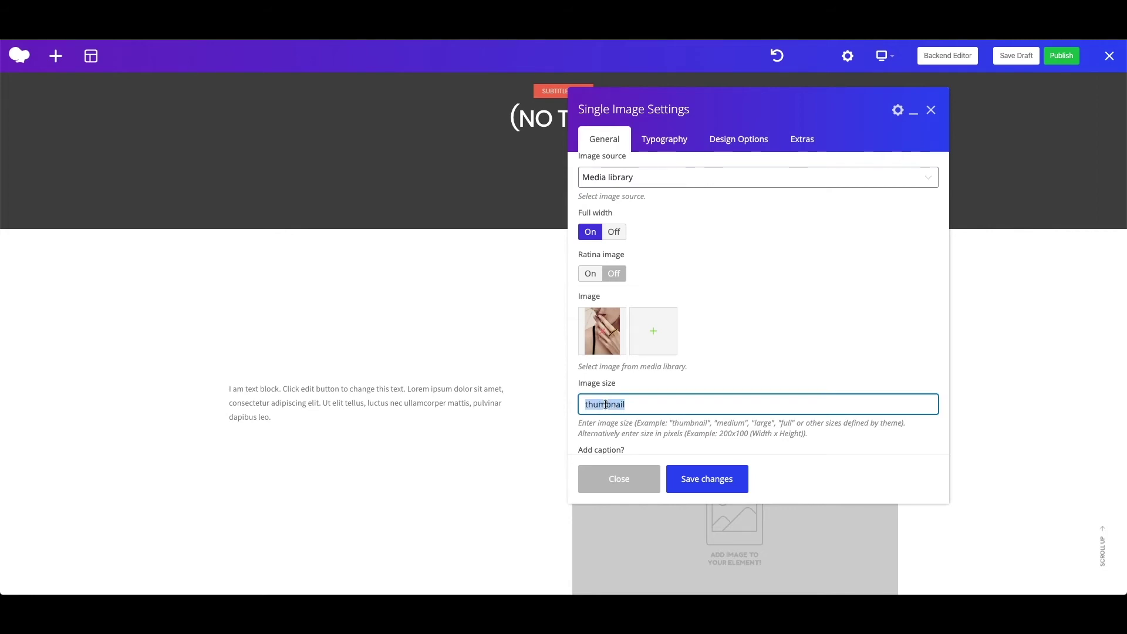
{"action": "type", "text": "full"}
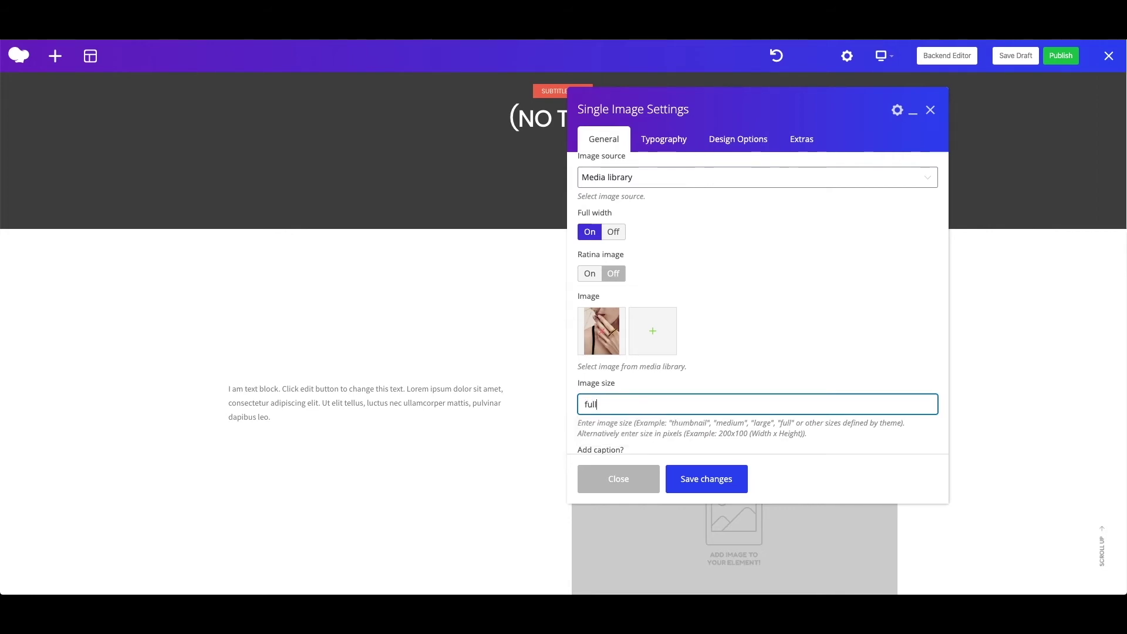
{"action": "scroll", "coordinate": [743, 326], "scroll_direction": "down", "scroll_amount": 5}
{"action": "scroll", "coordinate": [645, 403], "scroll_direction": "down", "scroll_amount": 1}
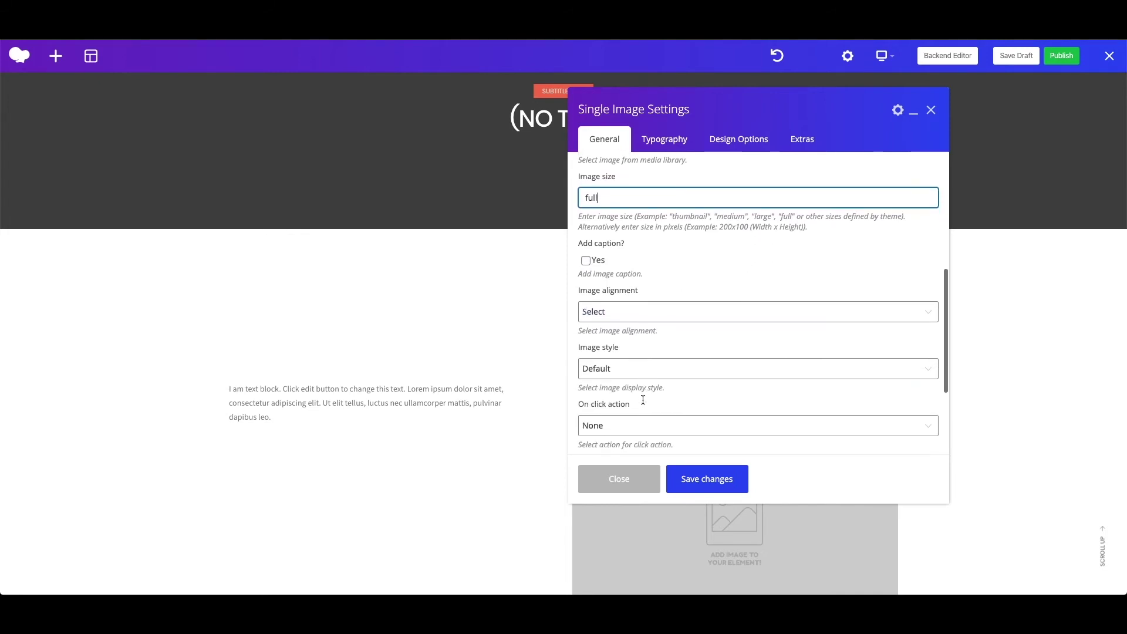
{"action": "scroll", "coordinate": [686, 398], "scroll_direction": "down", "scroll_amount": 2}
{"action": "left_click", "coordinate": [650, 380]}
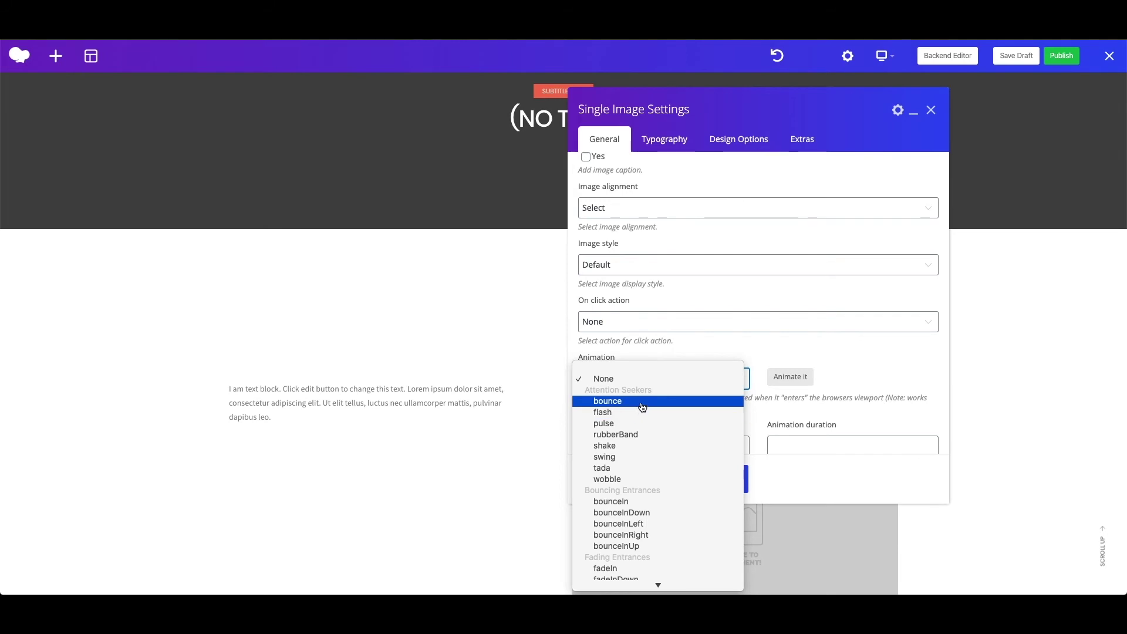
{"action": "left_click", "coordinate": [634, 401]}
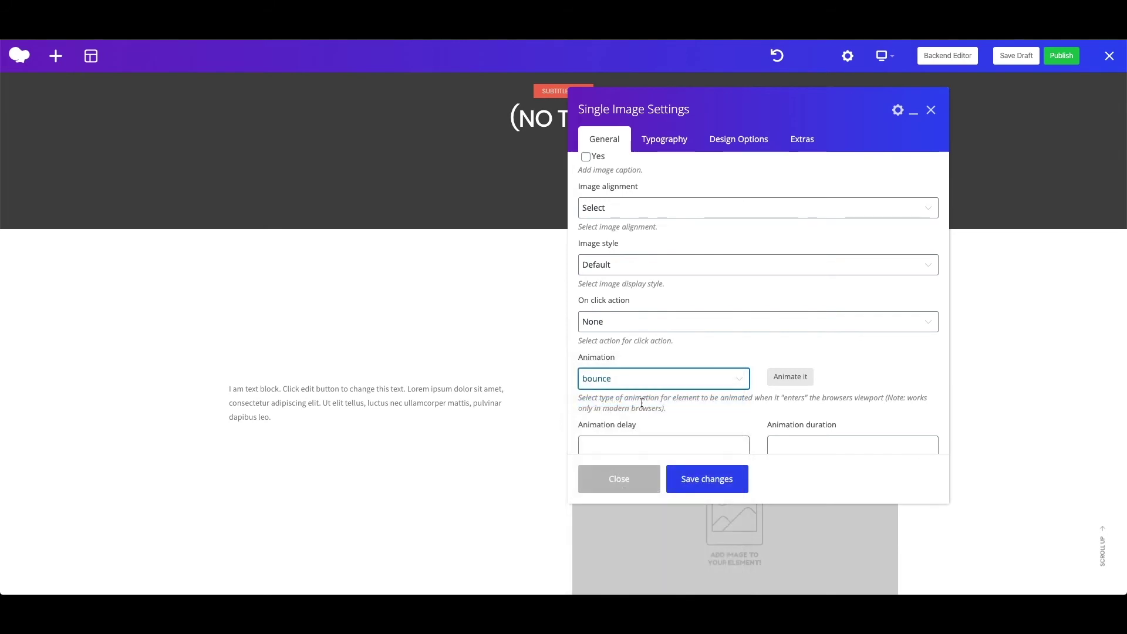
{"action": "left_click", "coordinate": [705, 479]}
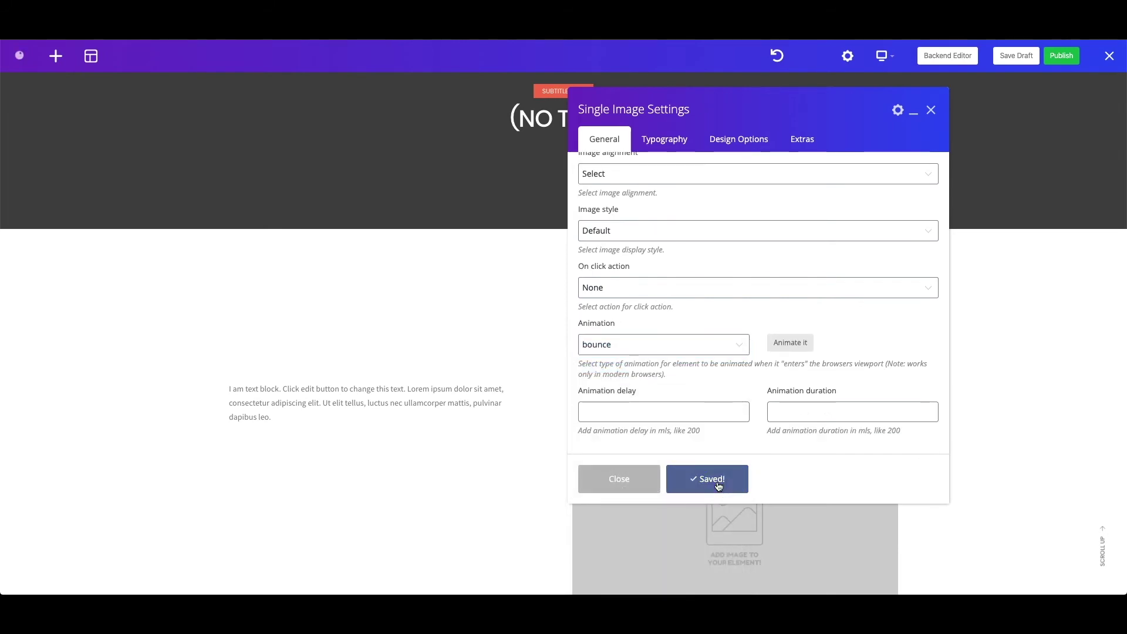
{"action": "left_click", "coordinate": [612, 483]}
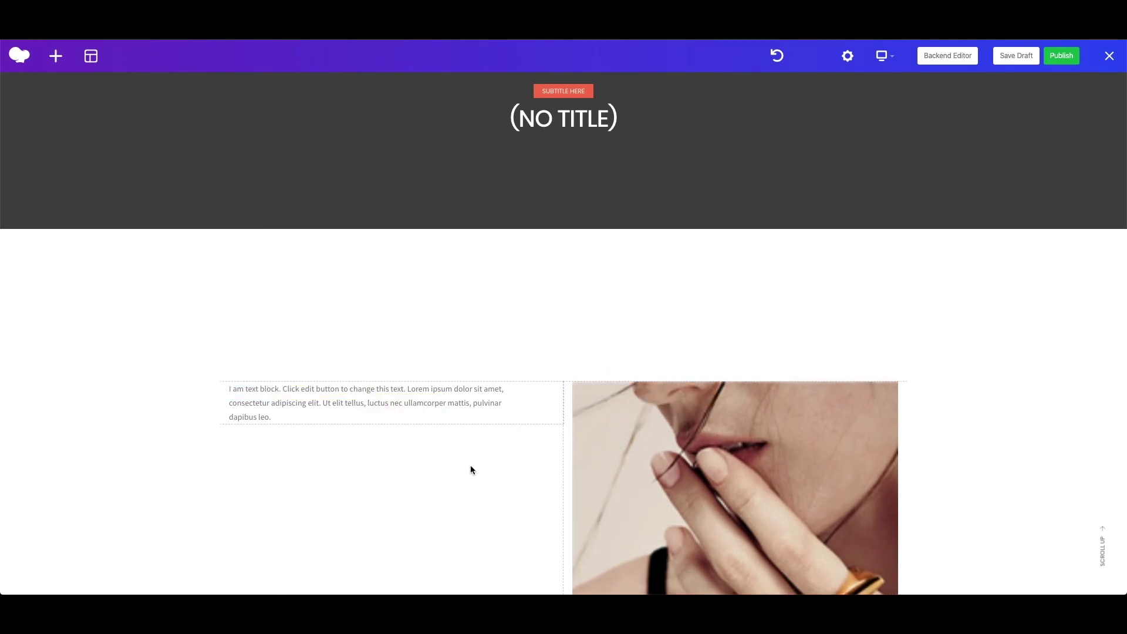
Step: Clone the Text Block, drag the image to the left column and a Text Block to the right
{"action": "scroll", "coordinate": [472, 467], "scroll_direction": "down", "scroll_amount": 2}
{"action": "mouse_move", "coordinate": [399, 297]}
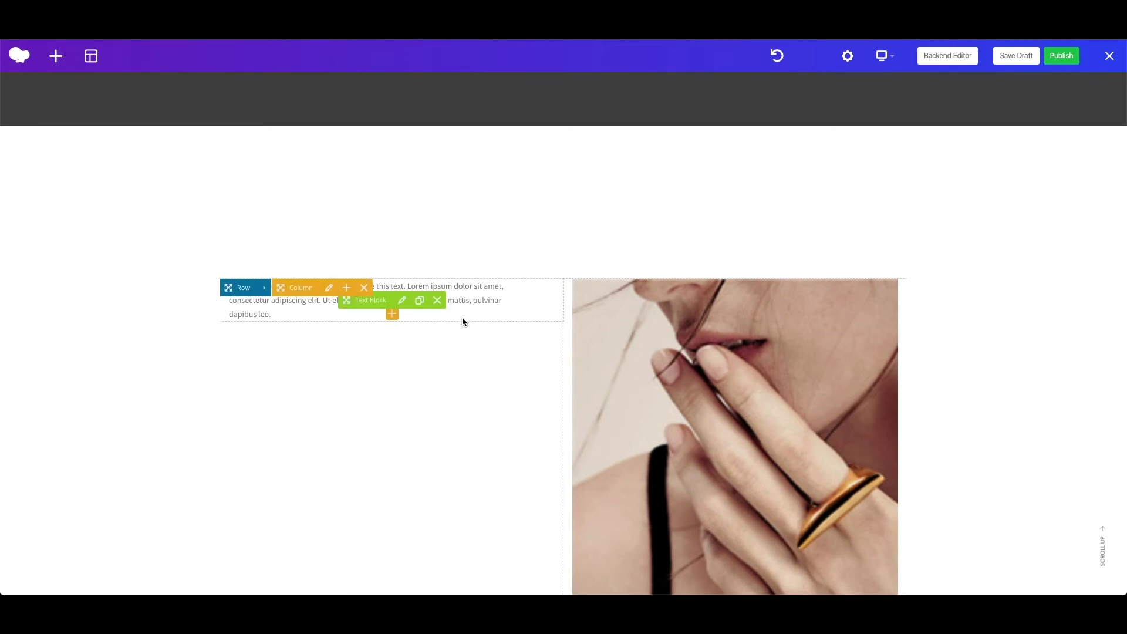
{"action": "left_click", "coordinate": [420, 305]}
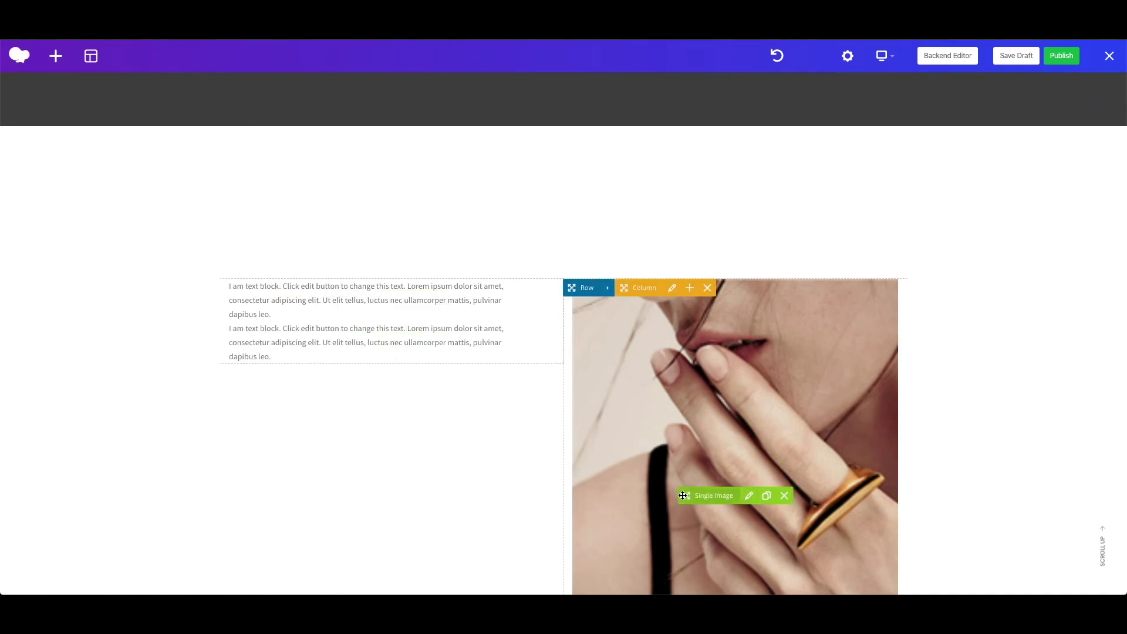
{"action": "left_click_drag", "start_coordinate": [699, 495], "coordinate": [717, 316]}
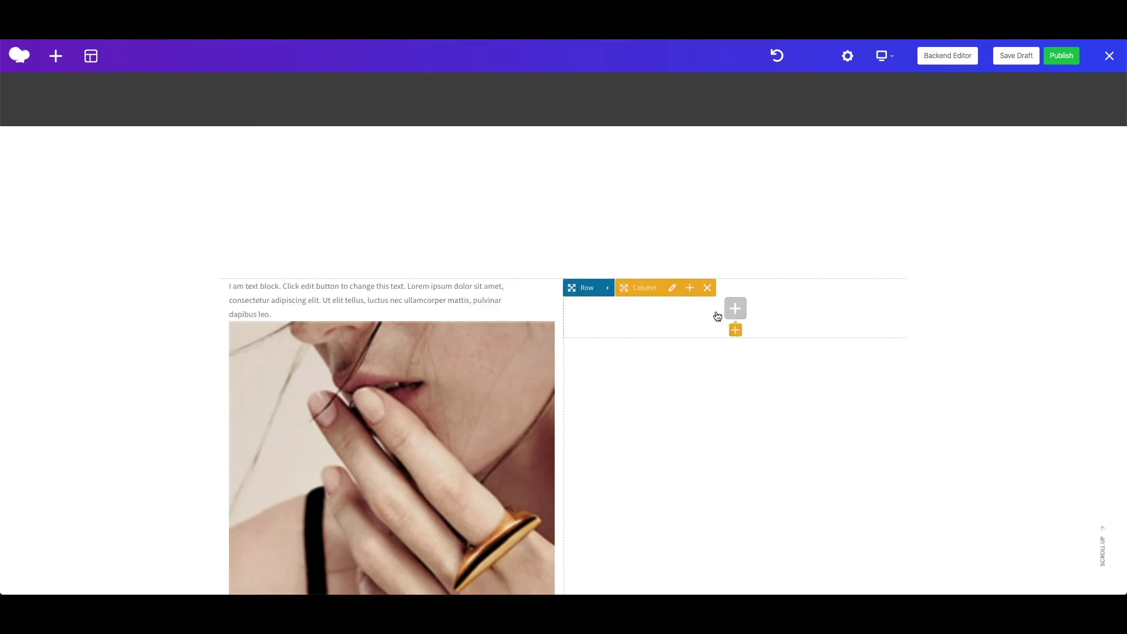
{"action": "left_click_drag", "start_coordinate": [372, 300], "coordinate": [651, 302]}
{"action": "scroll", "coordinate": [346, 389], "scroll_direction": "down", "scroll_amount": 5}
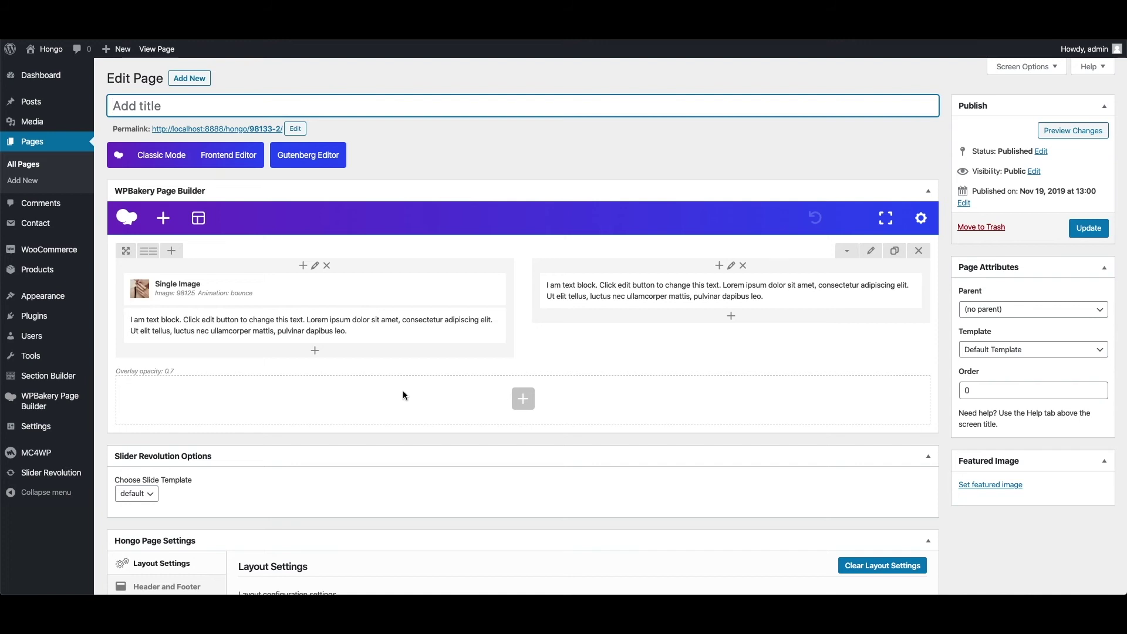
Step: Leave the page's Backend Editor and start a new post from Posts > Add New
{"action": "mouse_move", "coordinate": [464, 301]}
{"action": "mouse_move", "coordinate": [20, 239]}
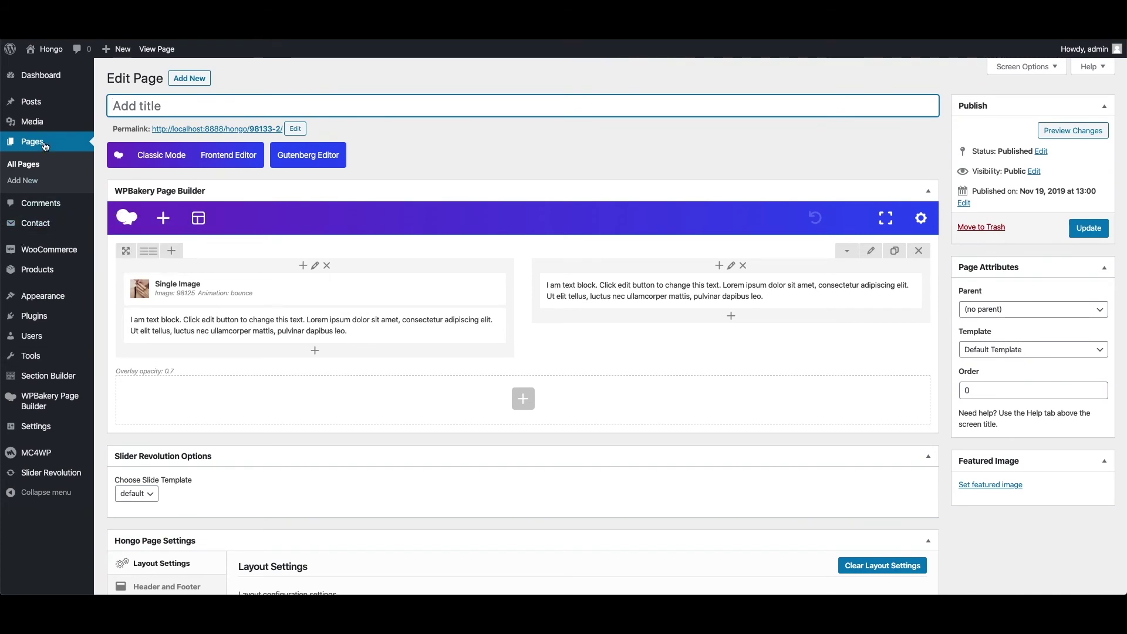
{"action": "mouse_move", "coordinate": [27, 103]}
{"action": "left_click", "coordinate": [125, 124]}
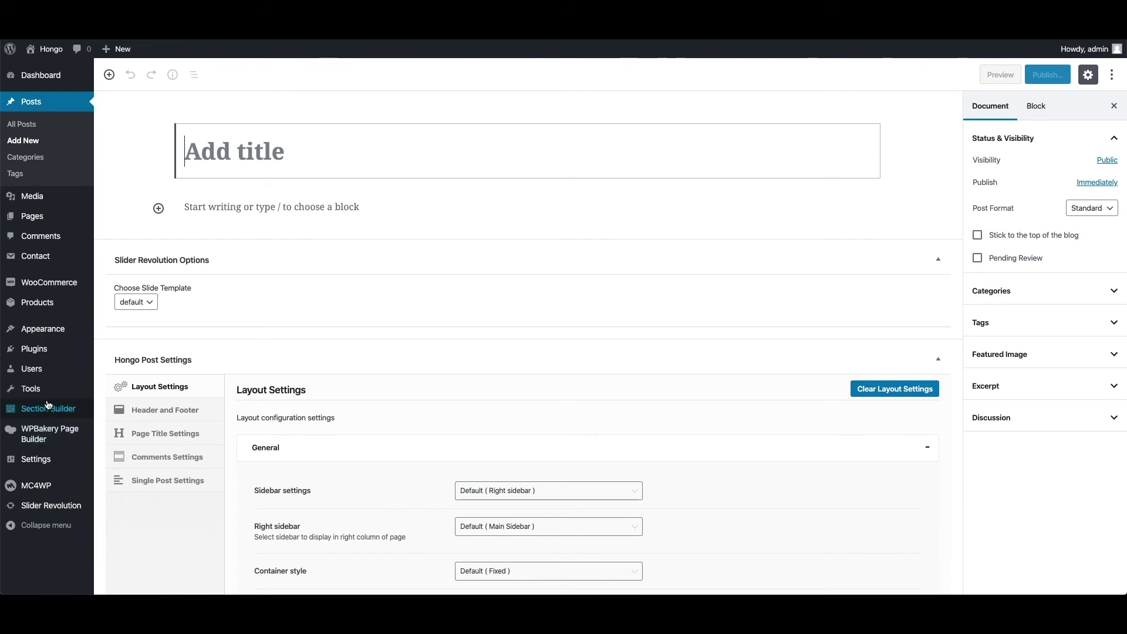
Step: Open the Role Manager under WPBakery Page Builder in the admin sidebar
{"action": "mouse_move", "coordinate": [54, 431]}
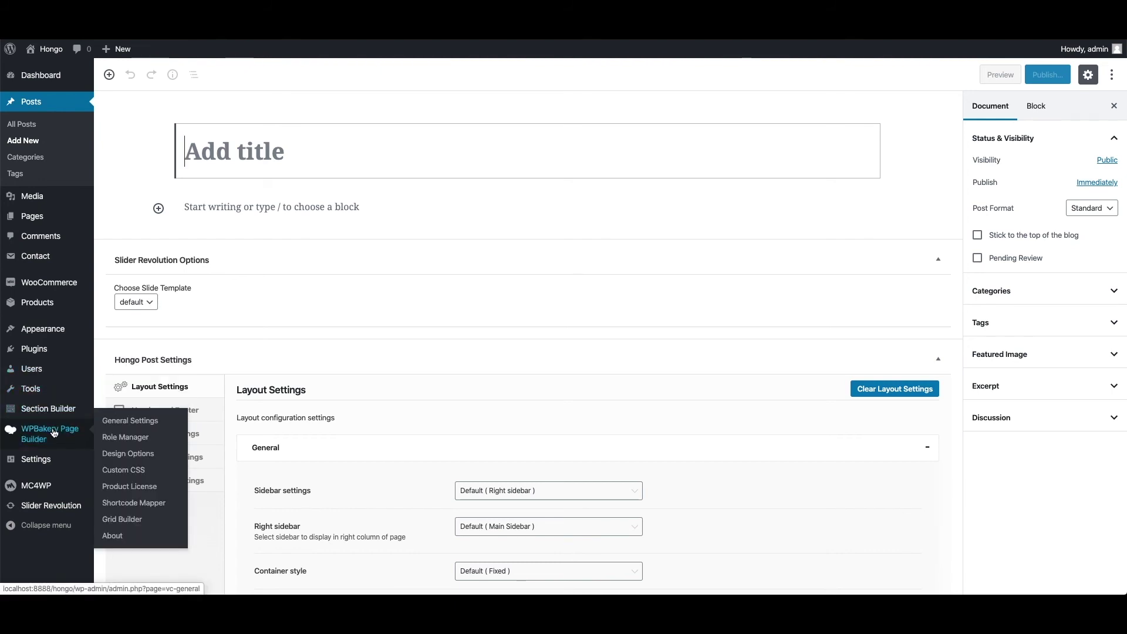
{"action": "left_click", "coordinate": [132, 440]}
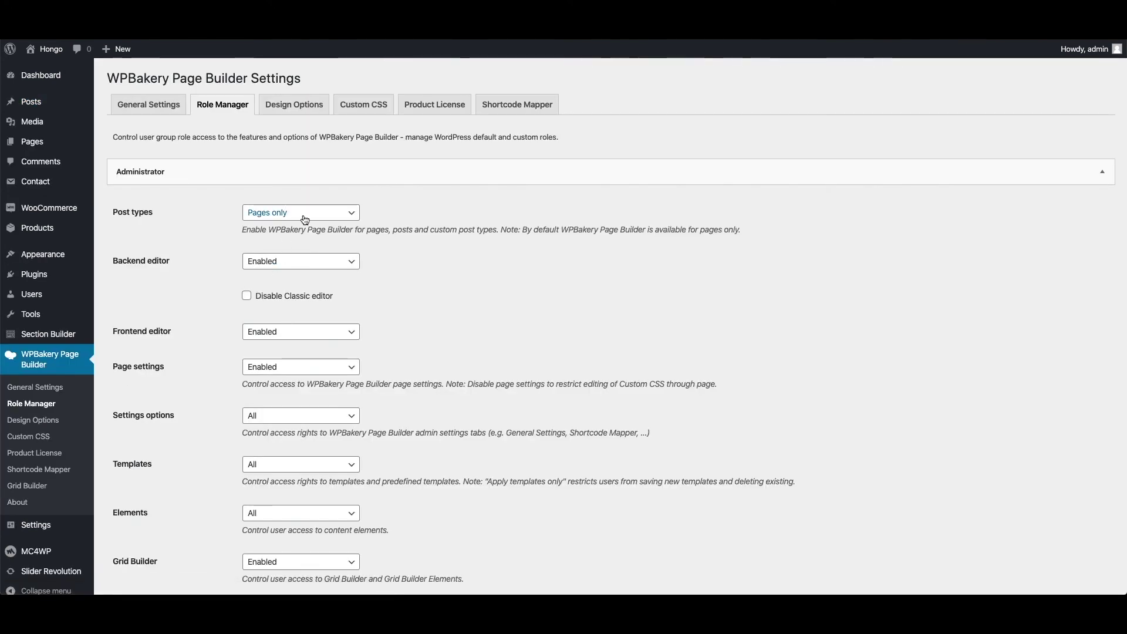
Step: Set Administrator post types to Custom with post enabled, and save the changes
{"action": "left_click", "coordinate": [305, 218]}
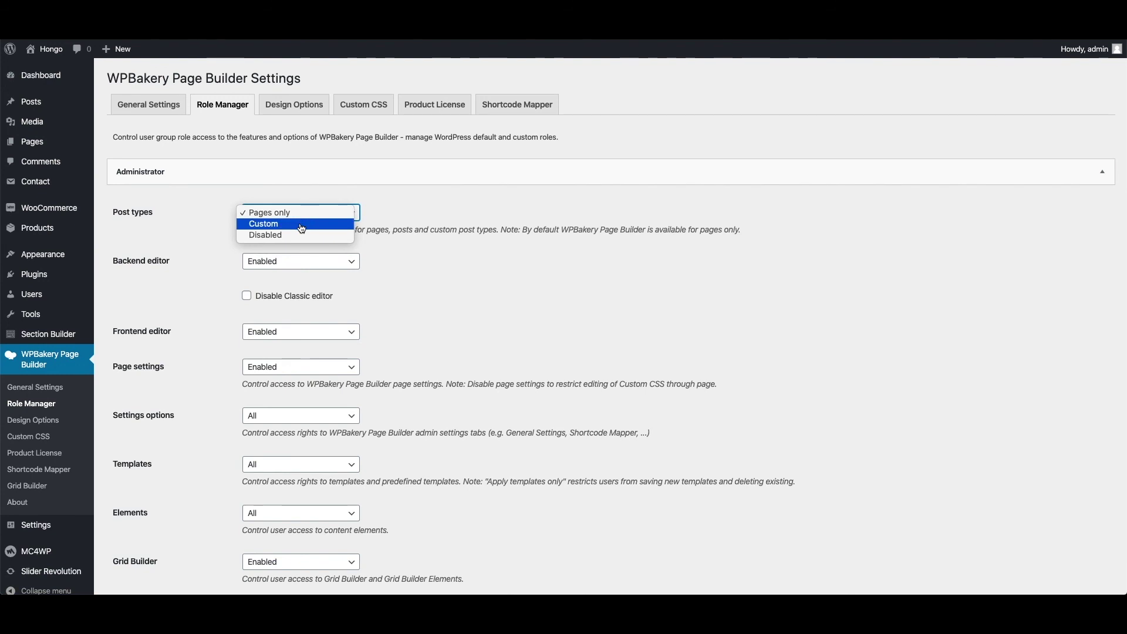
{"action": "left_click", "coordinate": [301, 228]}
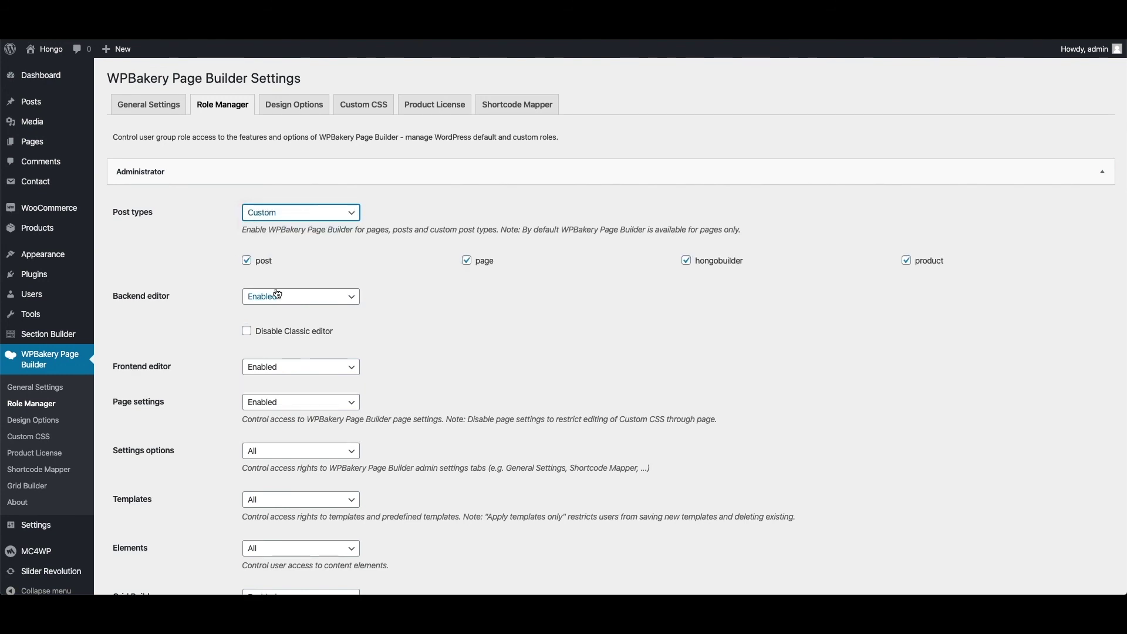
{"action": "left_click", "coordinate": [253, 268]}
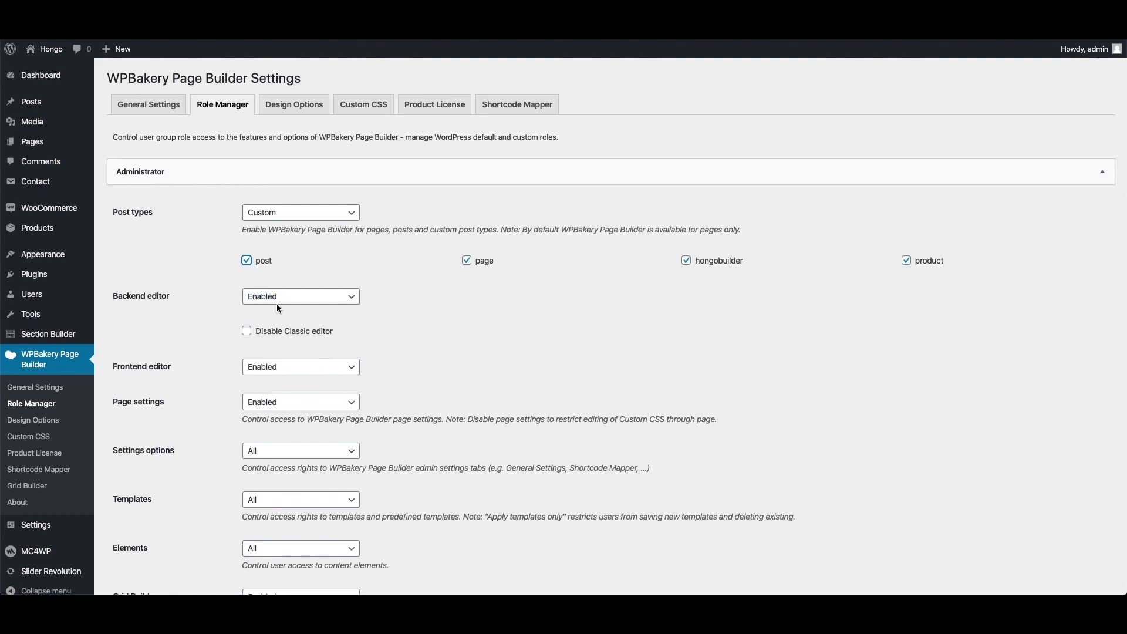
{"action": "scroll", "coordinate": [276, 304], "scroll_direction": "down", "scroll_amount": 5}
{"action": "left_click", "coordinate": [146, 557]}
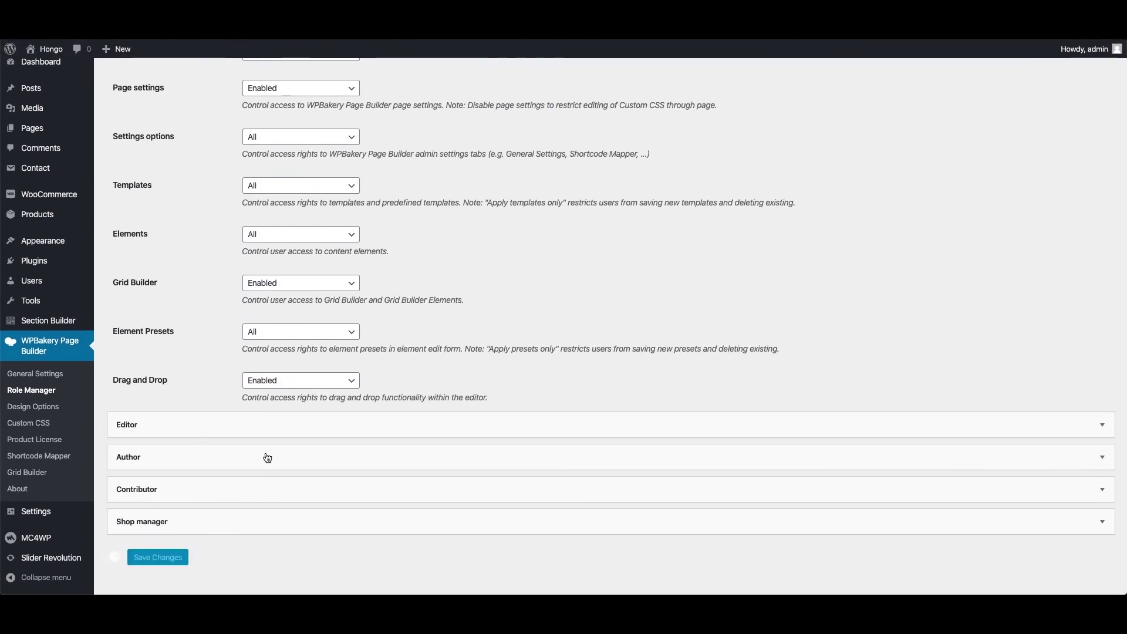
Step: Start another new post to confirm the WPBakery Page Builder button now appears
{"action": "scroll", "coordinate": [187, 288], "scroll_direction": "up", "scroll_amount": 10}
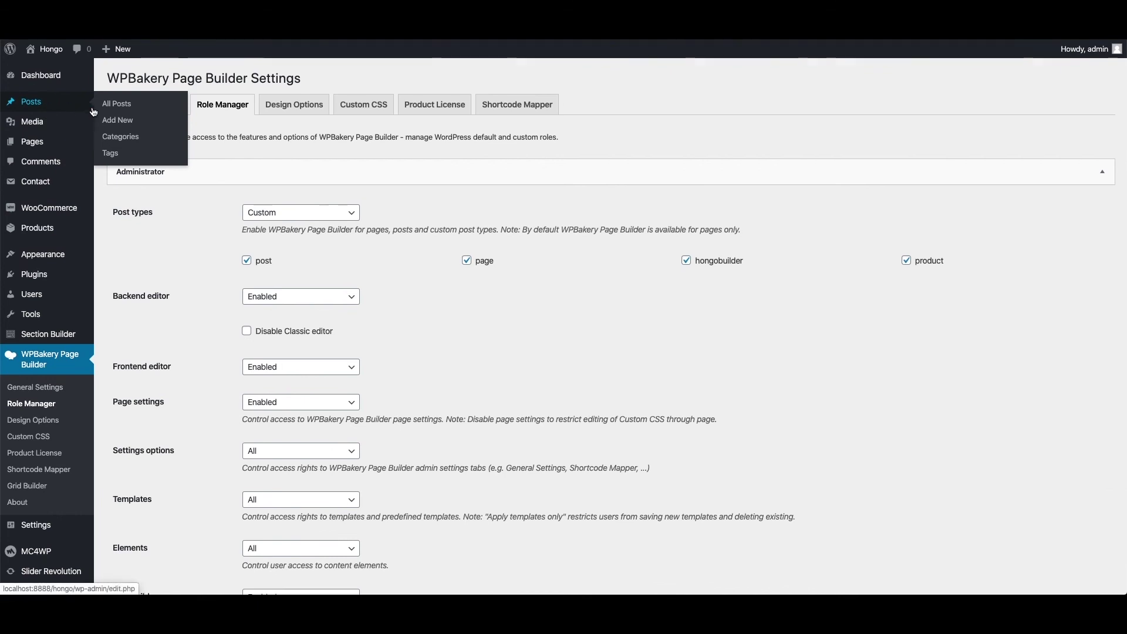
{"action": "left_click", "coordinate": [110, 120]}
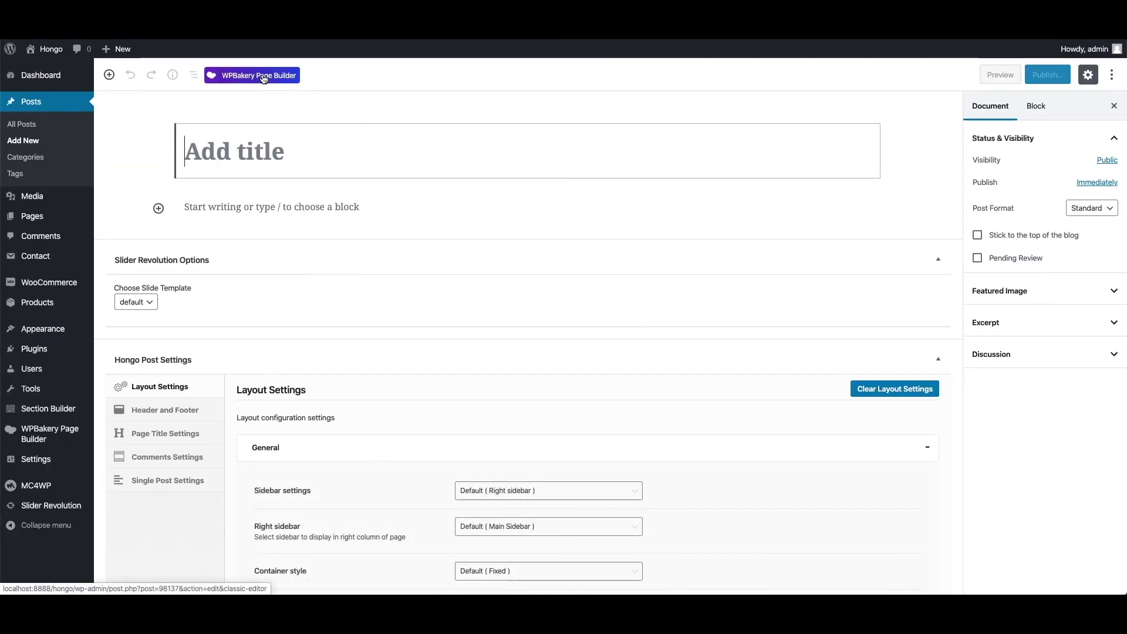